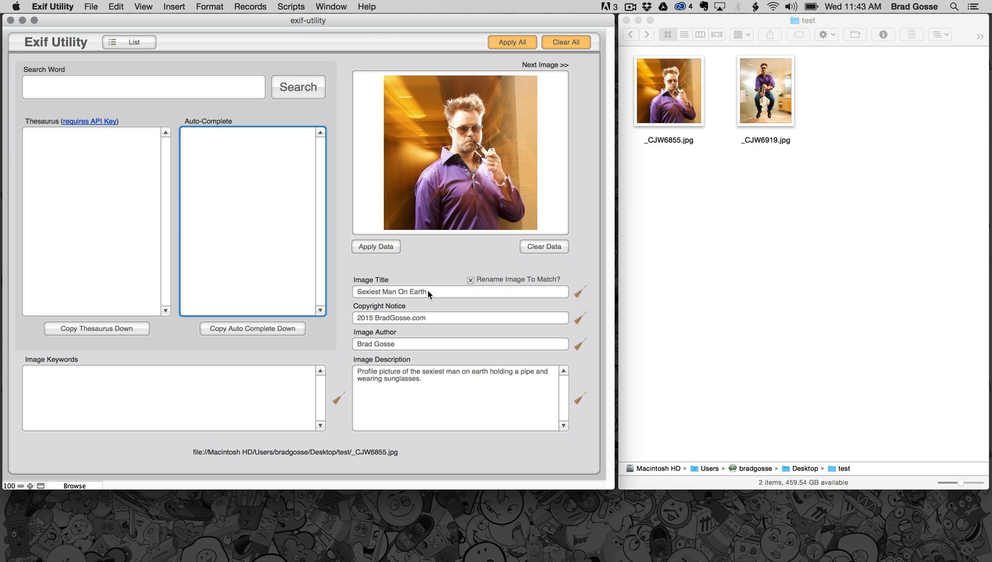
Review the title, rename option, copyright notice, author, description and keywords fields for the image _CJW6855.jpg
{"action": "left_click", "coordinate": [427, 292]}
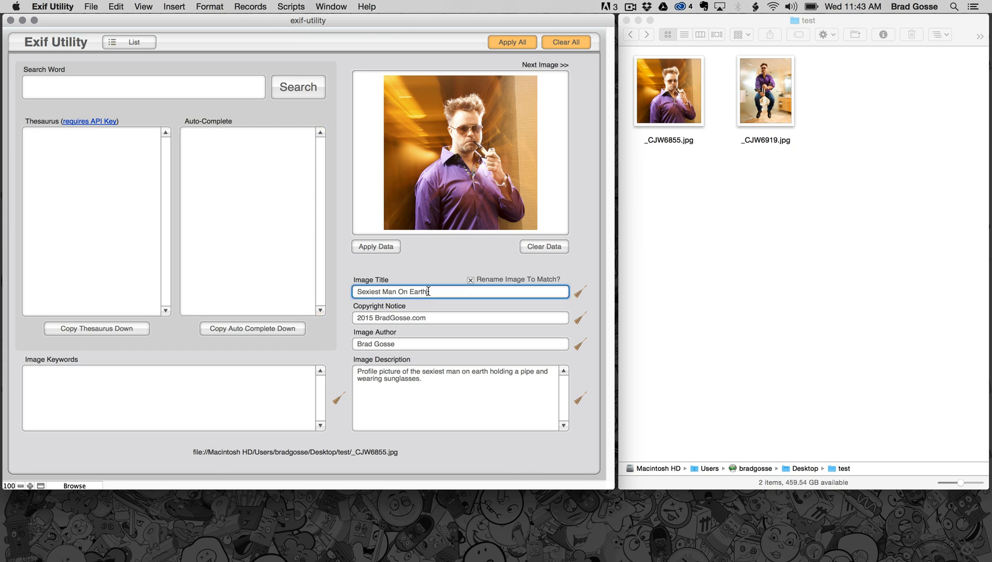
{"action": "left_click", "coordinate": [471, 280]}
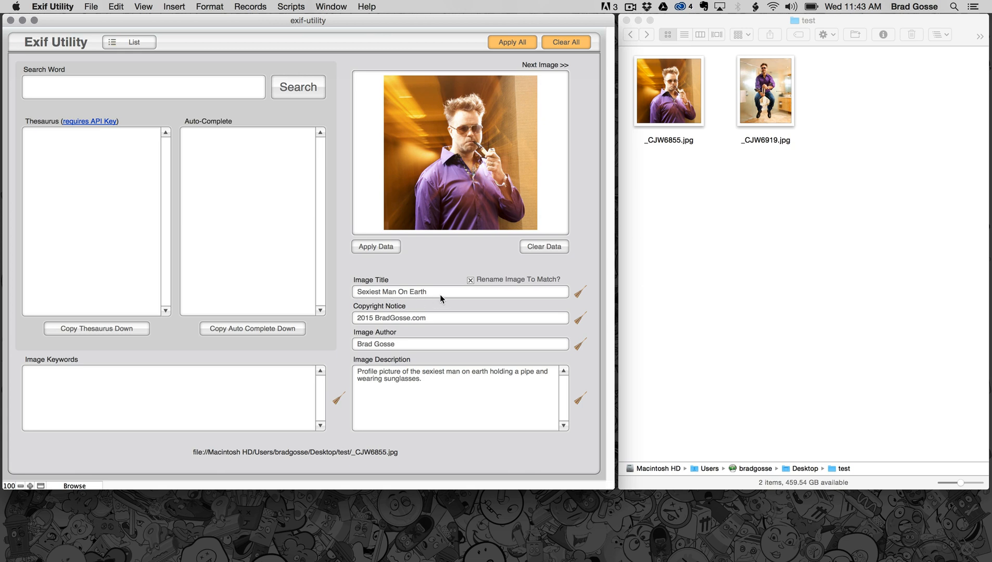
{"action": "left_click", "coordinate": [441, 317]}
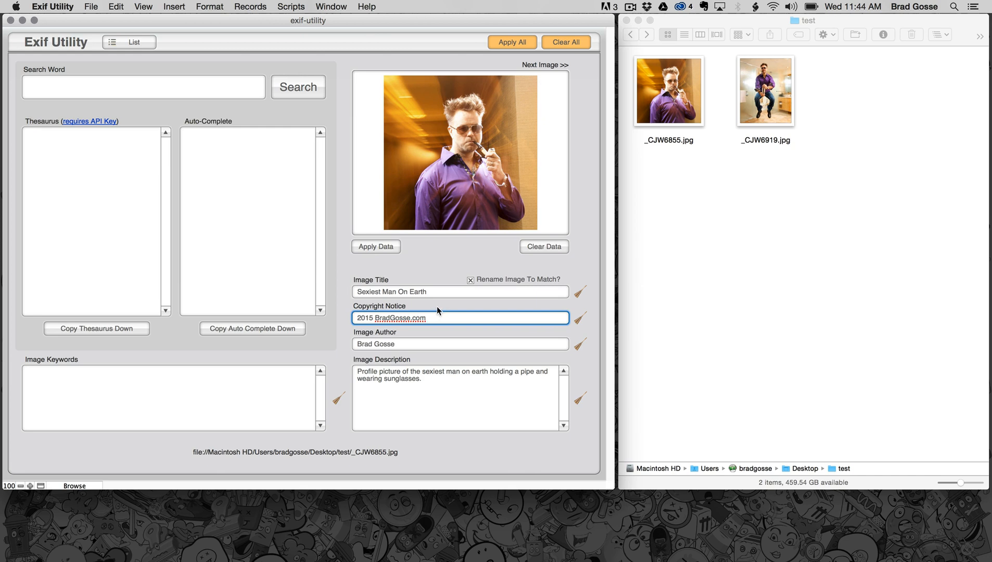
{"action": "left_click", "coordinate": [410, 344]}
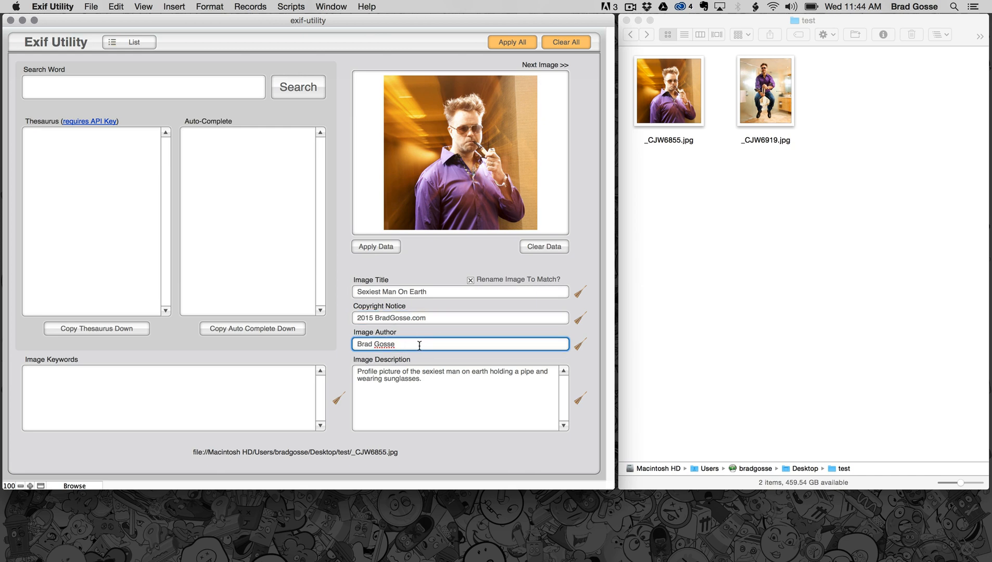
{"action": "left_click", "coordinate": [420, 387]}
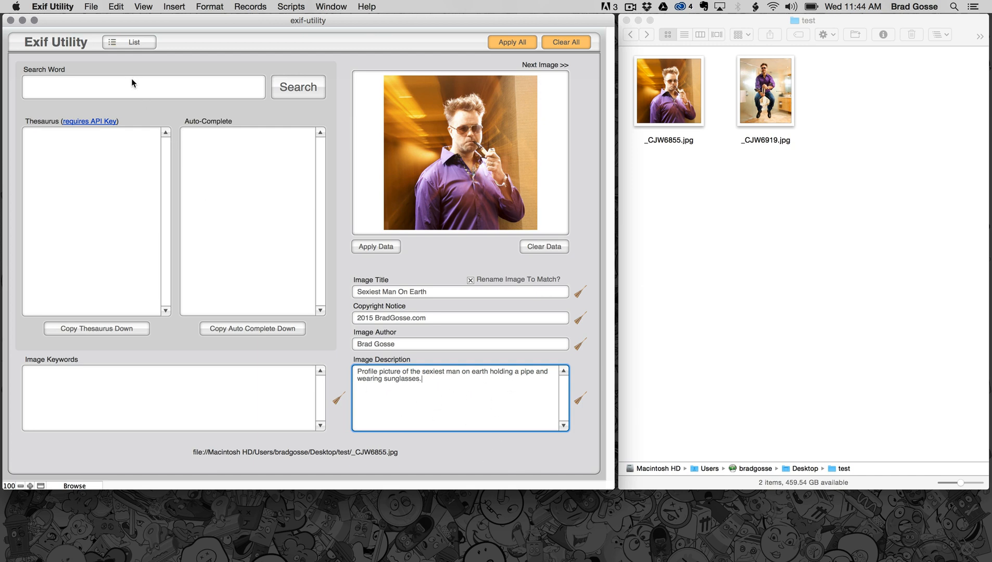
{"action": "left_click", "coordinate": [245, 417]}
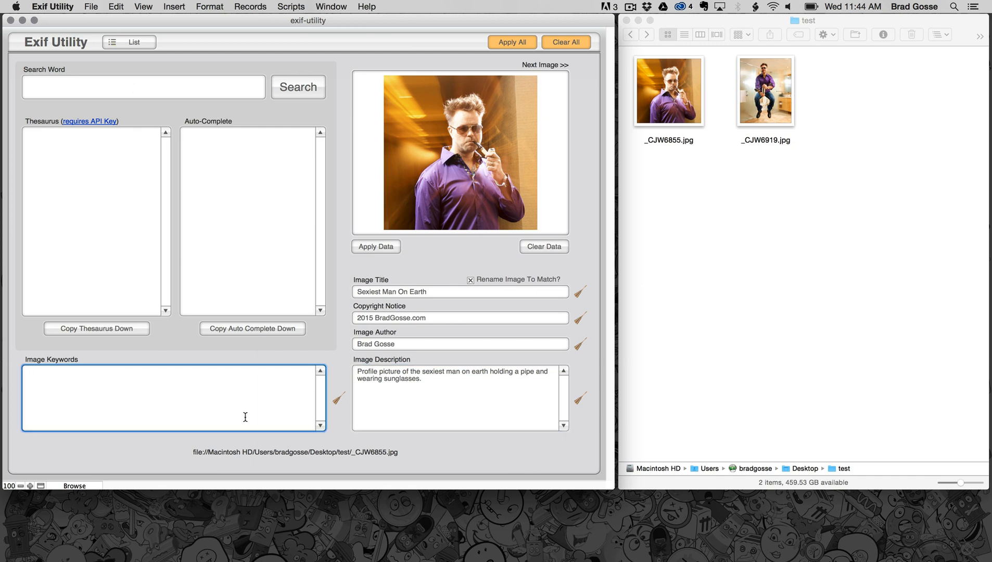
Search for keyword suggestions for the word "man"
{"action": "left_click", "coordinate": [117, 87]}
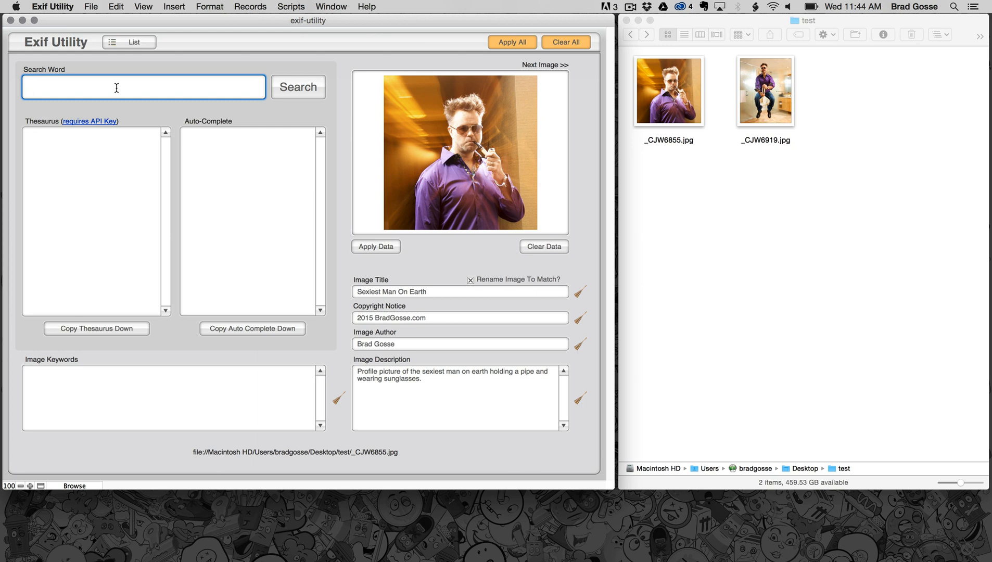
{"action": "type", "text": "man"}
{"action": "left_click", "coordinate": [293, 88]}
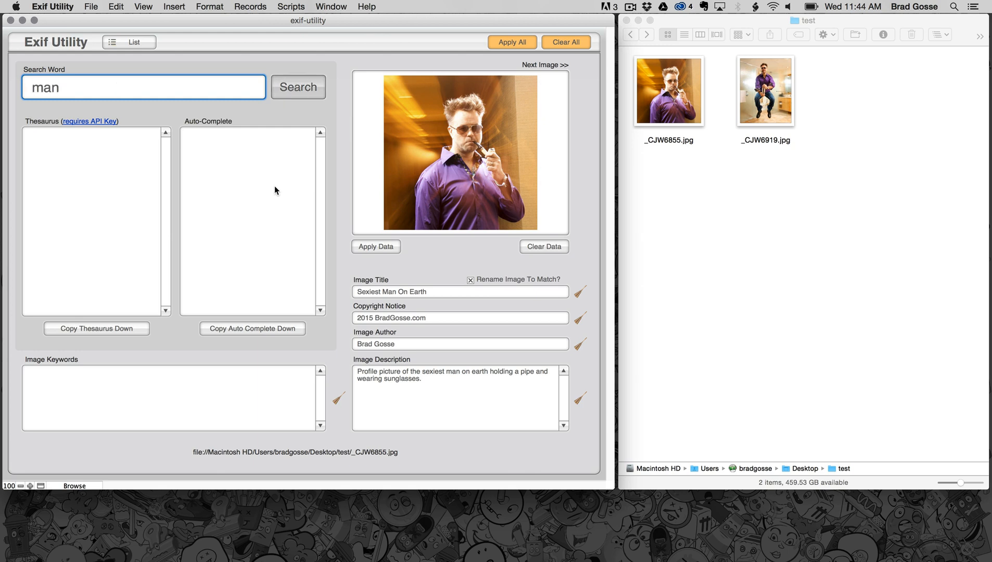
Delete the unsuitable thesaurus words between "adult male" and "individual", keeping only "human" and "gentleman" there
{"action": "scroll", "coordinate": [75, 156], "scroll_direction": "up", "scroll_amount": 5}
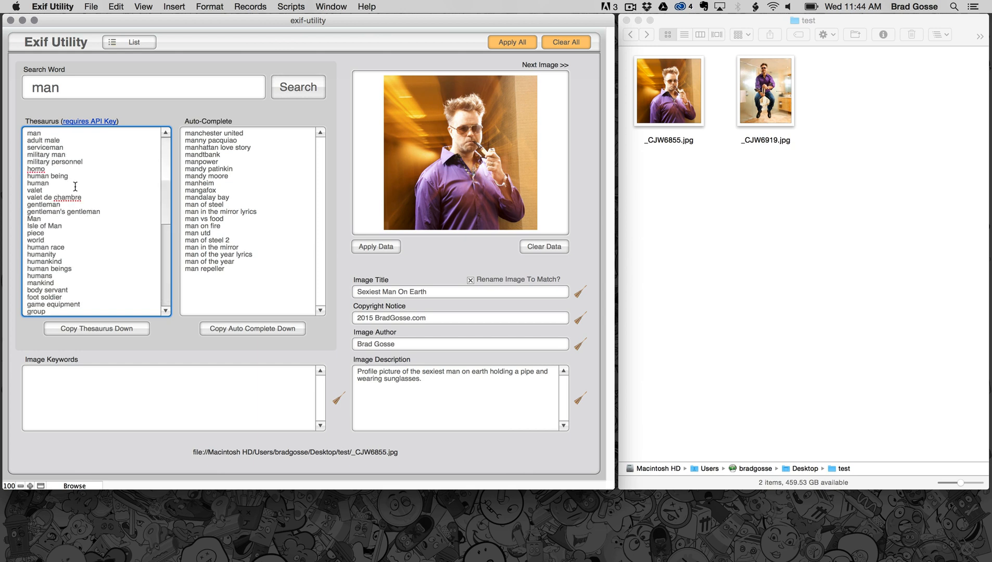
{"action": "left_click_drag", "start_coordinate": [73, 141], "coordinate": [95, 178]}
{"action": "key", "text": "BackSpace"}
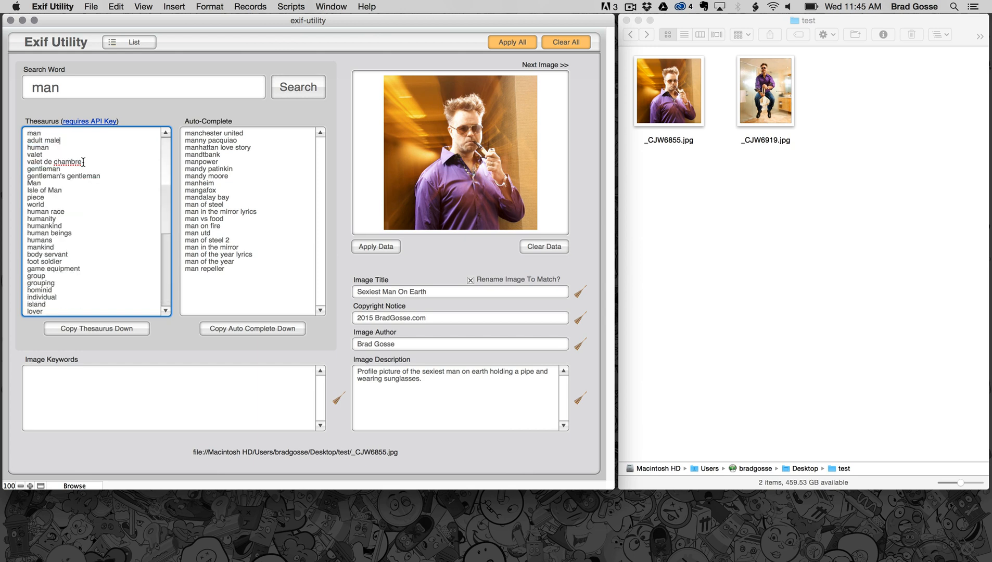
{"action": "left_click_drag", "start_coordinate": [67, 149], "coordinate": [116, 217]}
{"action": "key", "text": "BackSpace"}
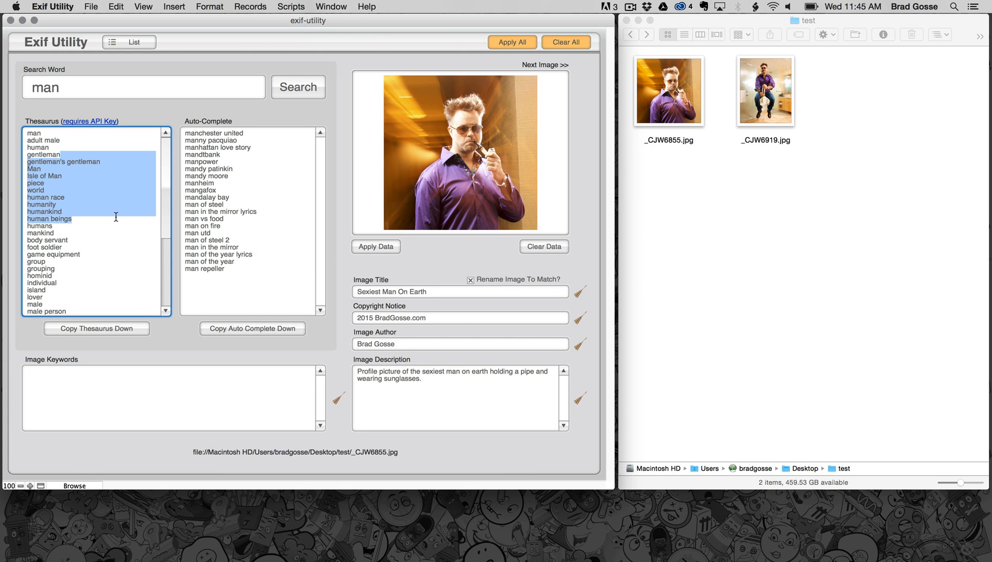
{"action": "key", "text": "BackSpace"}
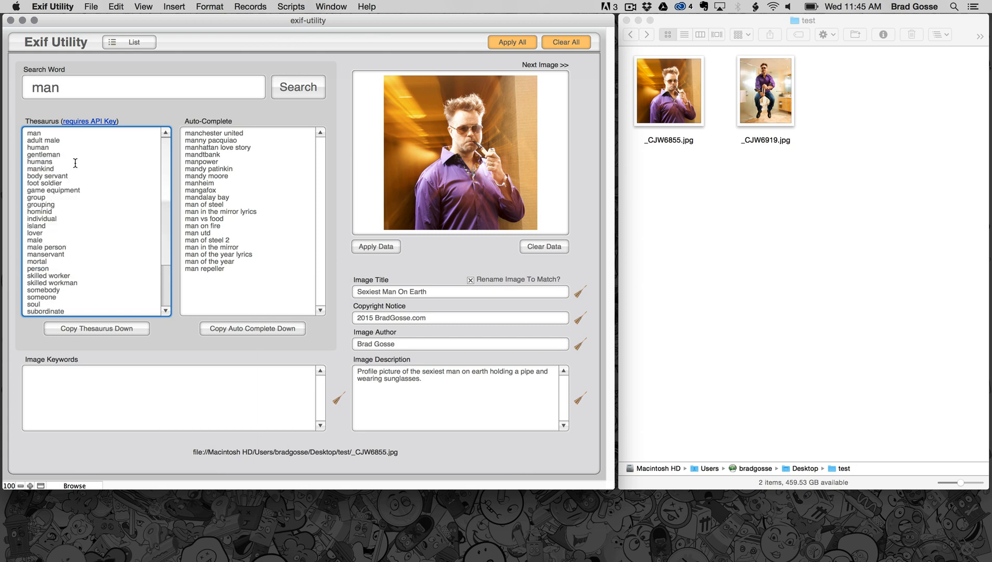
{"action": "left_click_drag", "start_coordinate": [74, 155], "coordinate": [102, 213]}
{"action": "key", "text": "BackSpace"}
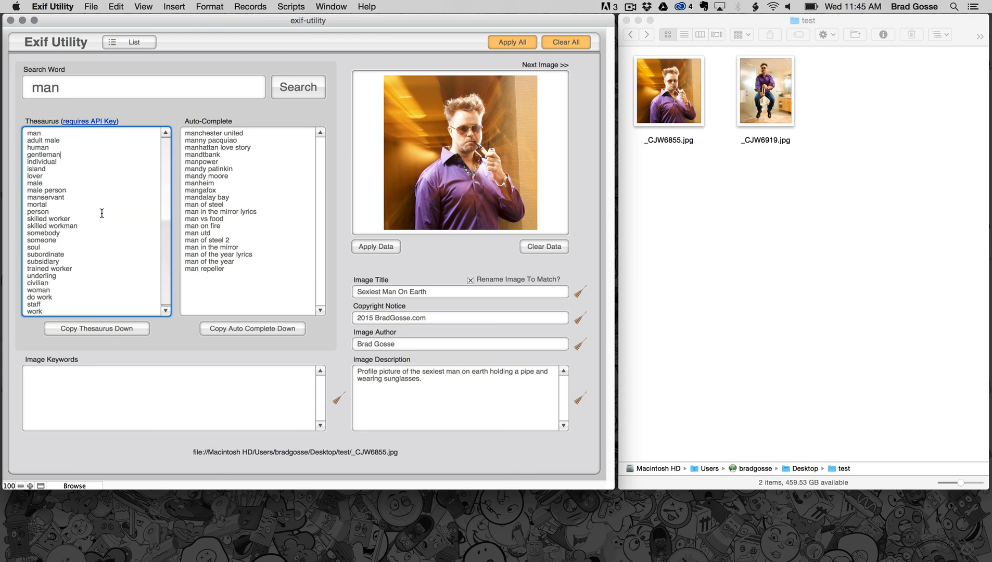
Reduce the thesaurus words after "gentleman" to individual, male, manservant and person, and copy the list into the image keywords
{"action": "left_click_drag", "start_coordinate": [74, 162], "coordinate": [108, 283]}
{"action": "key", "text": "BackSpace"}
{"action": "key", "text": "BackSpace"}
{"action": "key", "text": "BackSpace"}
{"action": "key", "text": "BackSpace"}
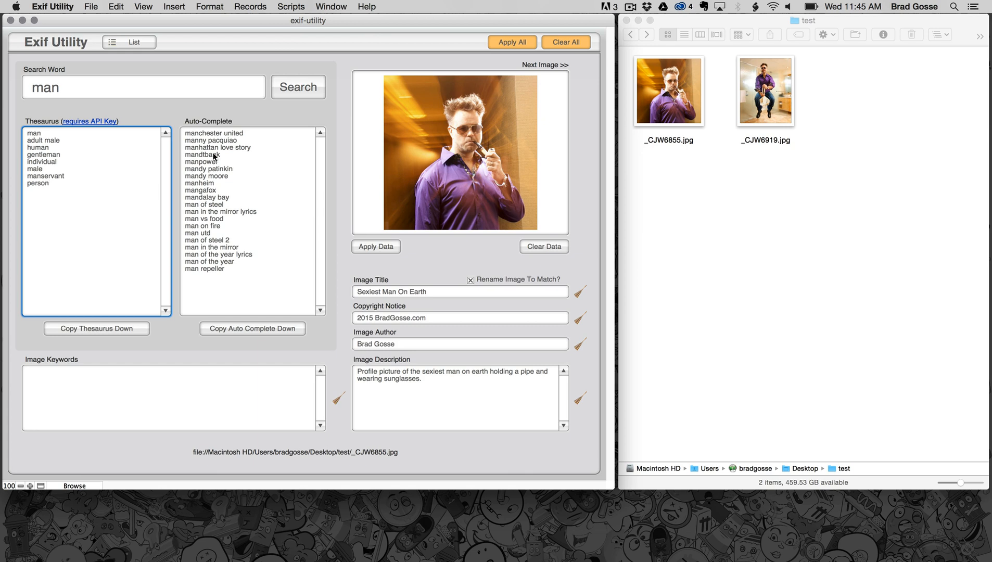
{"action": "left_click", "coordinate": [100, 327]}
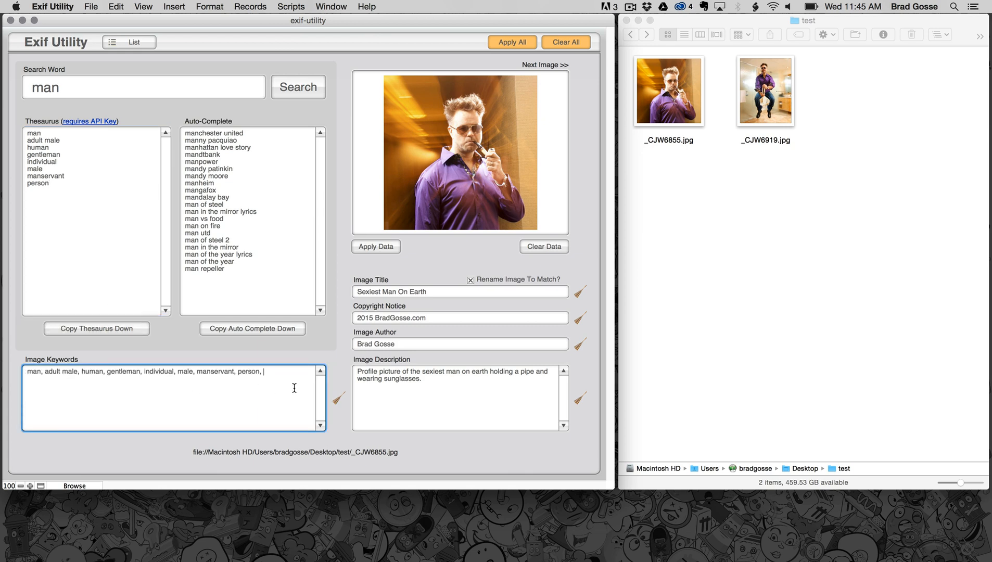
Replace the search word with "pipe" and search for its keyword suggestions
{"action": "left_click", "coordinate": [103, 86]}
{"action": "left_click", "coordinate": [103, 86]}
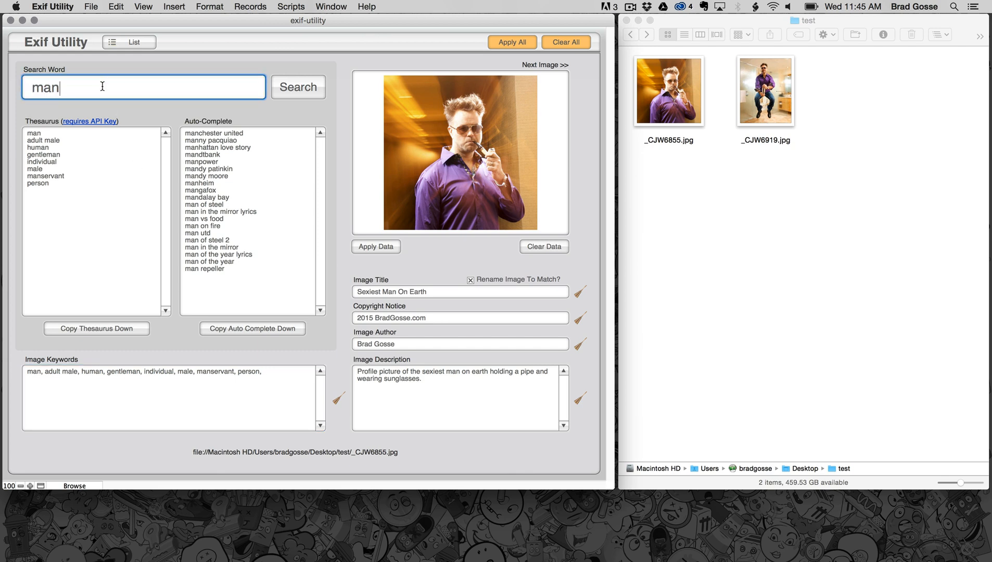
{"action": "triple_click", "coordinate": [103, 87]}
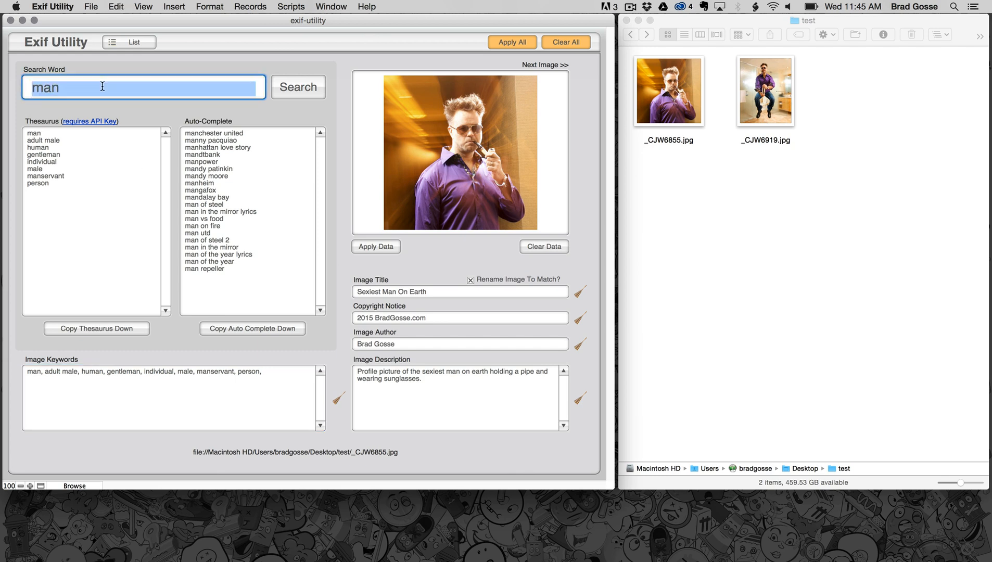
{"action": "type", "text": "pipe"}
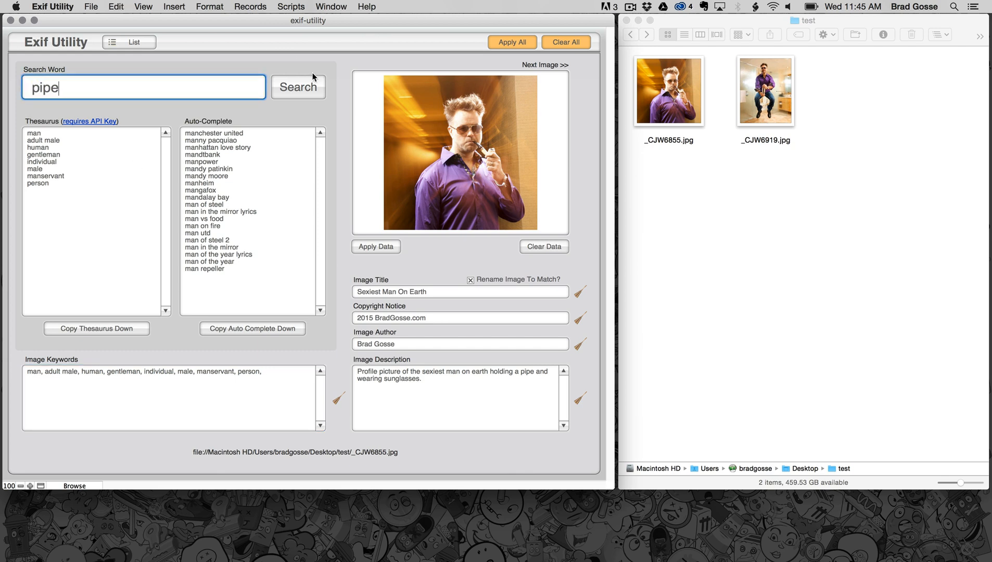
{"action": "left_click", "coordinate": [314, 86]}
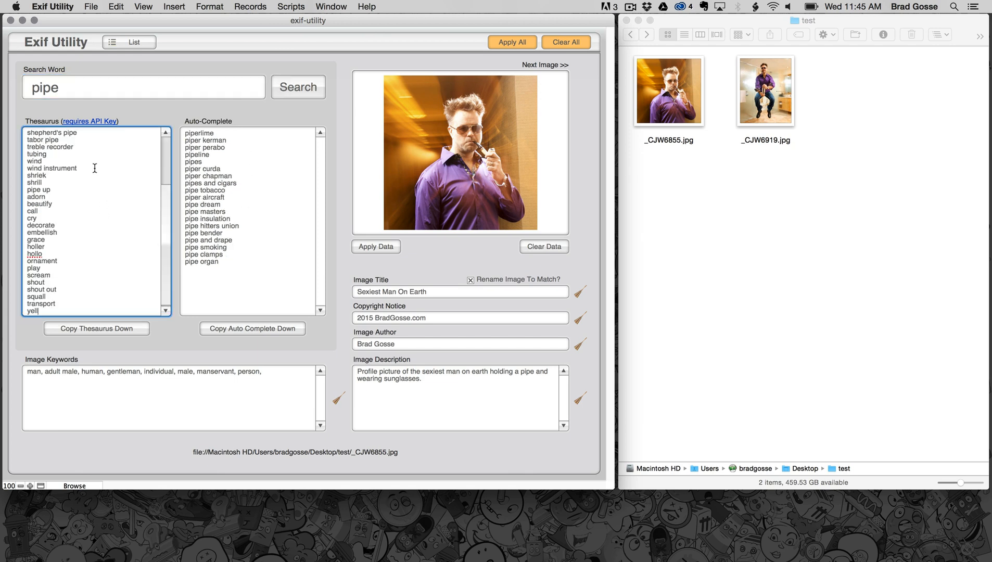
Trim the thesaurus words to pipe, tobacco pipe and shepherd's pipe, and copy them into the image keywords
{"action": "scroll", "coordinate": [94, 167], "scroll_direction": "up", "scroll_amount": 5}
{"action": "left_click_drag", "start_coordinate": [77, 144], "coordinate": [90, 197]}
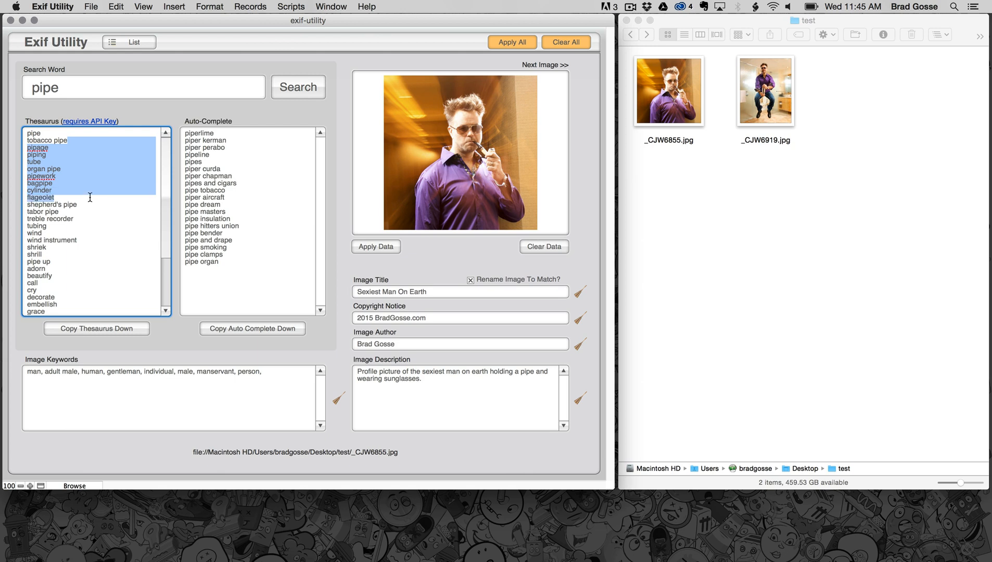
{"action": "key", "text": "BackSpace"}
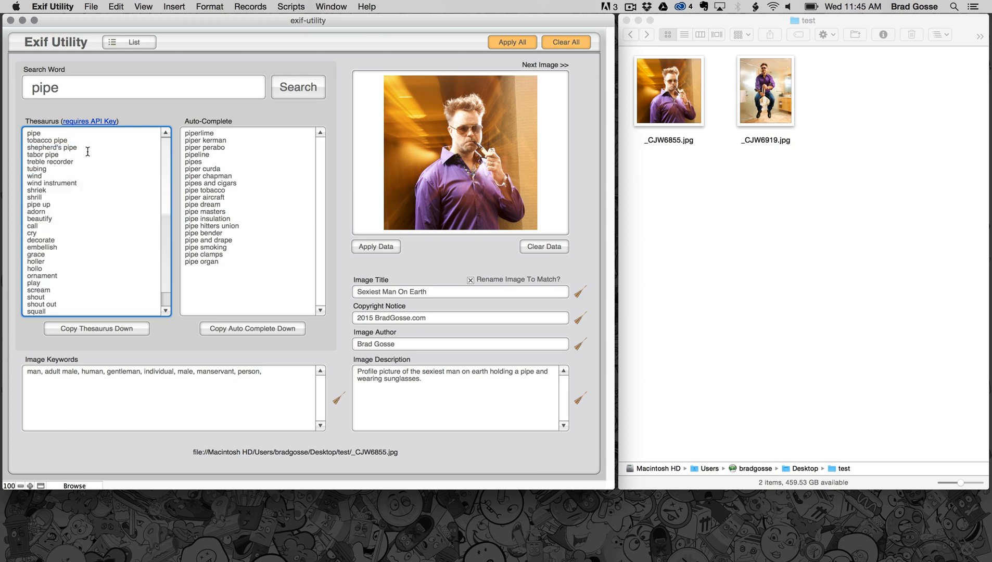
{"action": "left_click_drag", "start_coordinate": [79, 148], "coordinate": [54, 309]}
{"action": "key", "text": "BackSpace"}
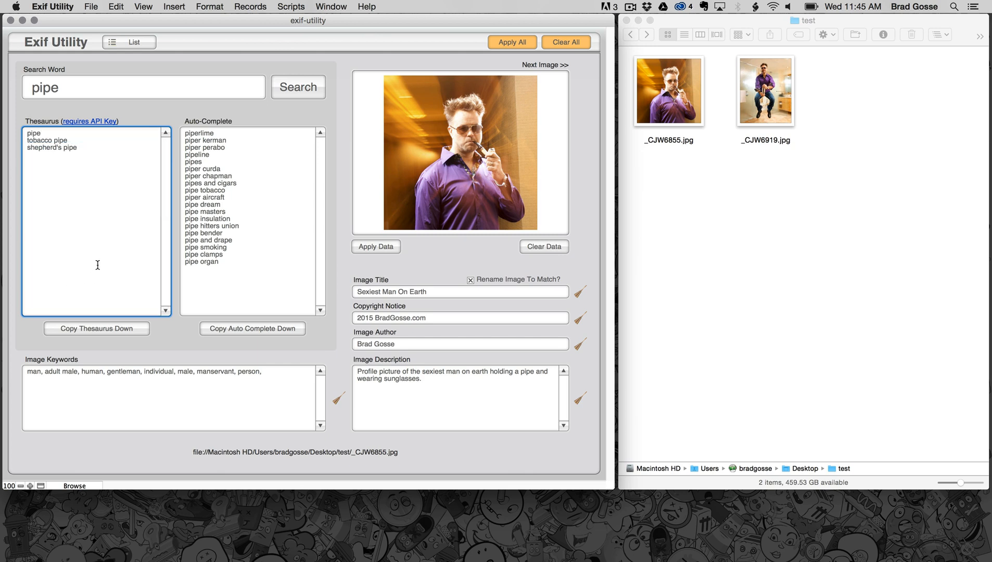
{"action": "left_click", "coordinate": [81, 322]}
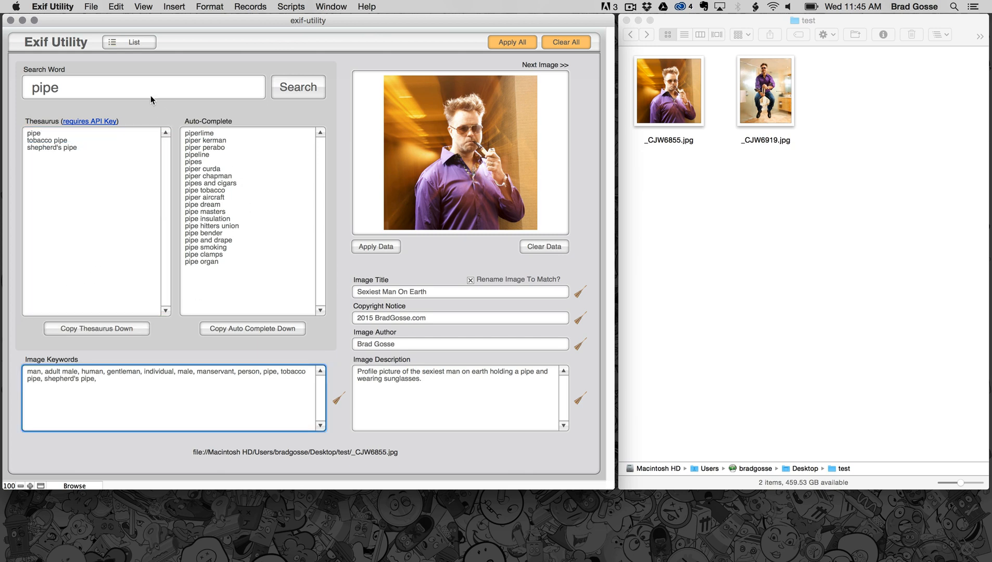
Replace the search word with "handsome" and search for its keyword suggestions
{"action": "left_click", "coordinate": [122, 87]}
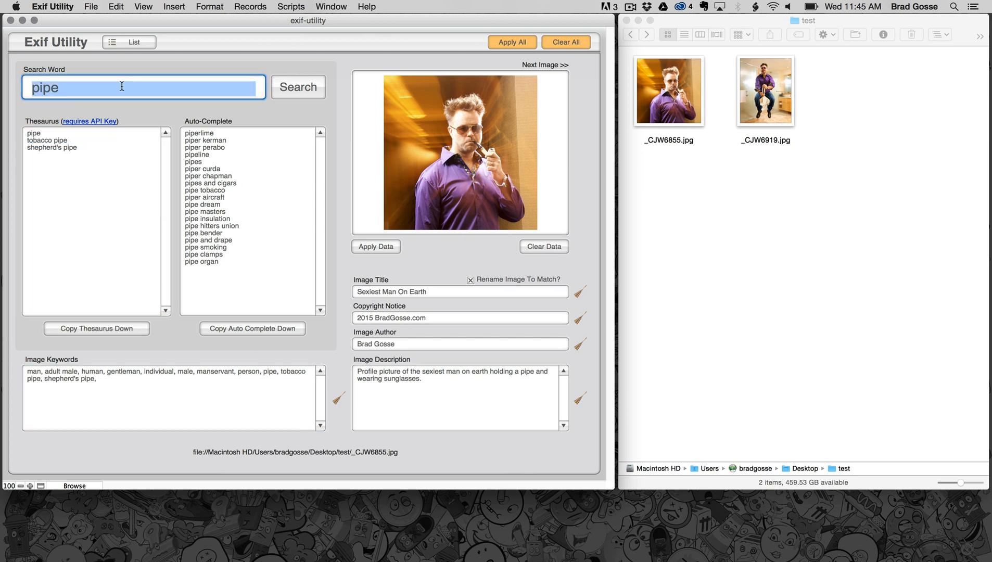
{"action": "type", "text": "handsome"}
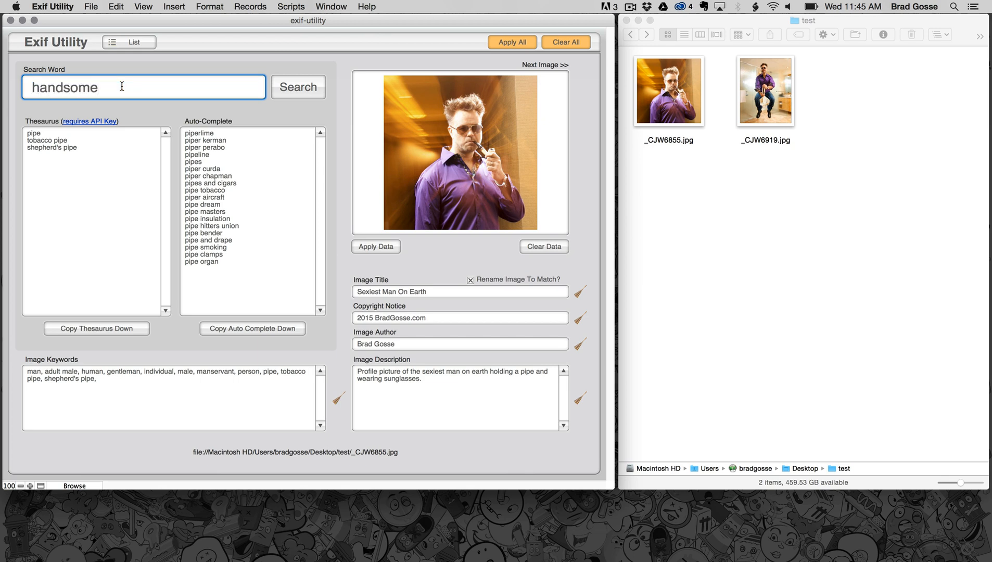
{"action": "left_click", "coordinate": [287, 87]}
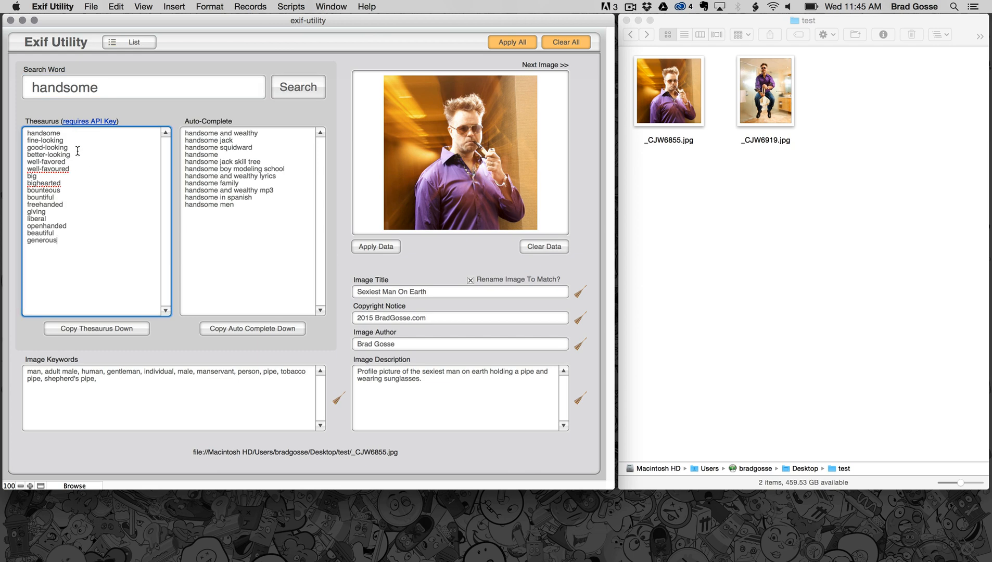
Trim the auto-complete phrases to "handsome and wealthy" and "handsome men", and copy them and all the thesaurus words into the image keywords
{"action": "left_click", "coordinate": [73, 134]}
{"action": "left_click", "coordinate": [260, 137]}
{"action": "left_click_drag", "start_coordinate": [271, 134], "coordinate": [280, 196]}
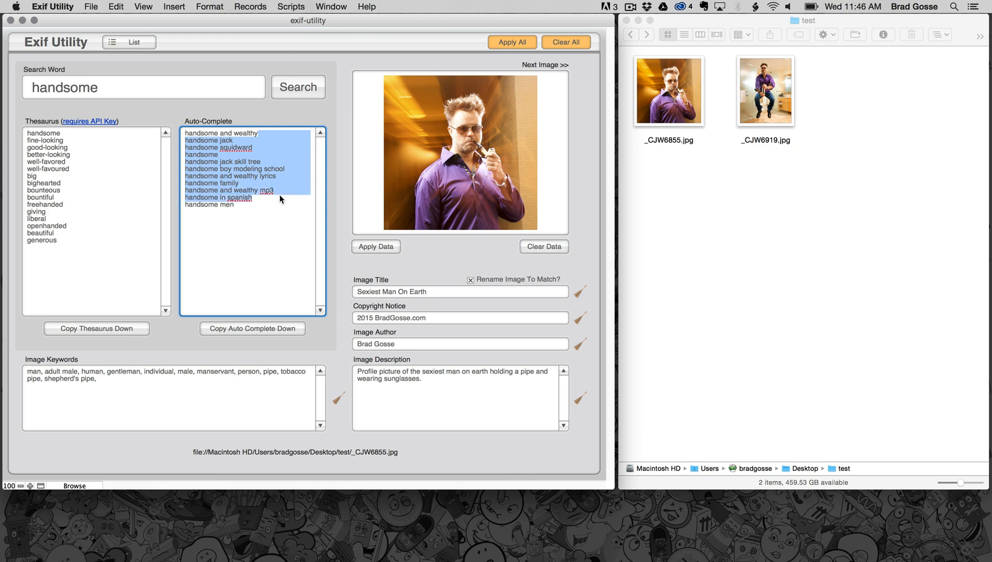
{"action": "key", "text": "BackSpace"}
{"action": "left_click", "coordinate": [236, 329]}
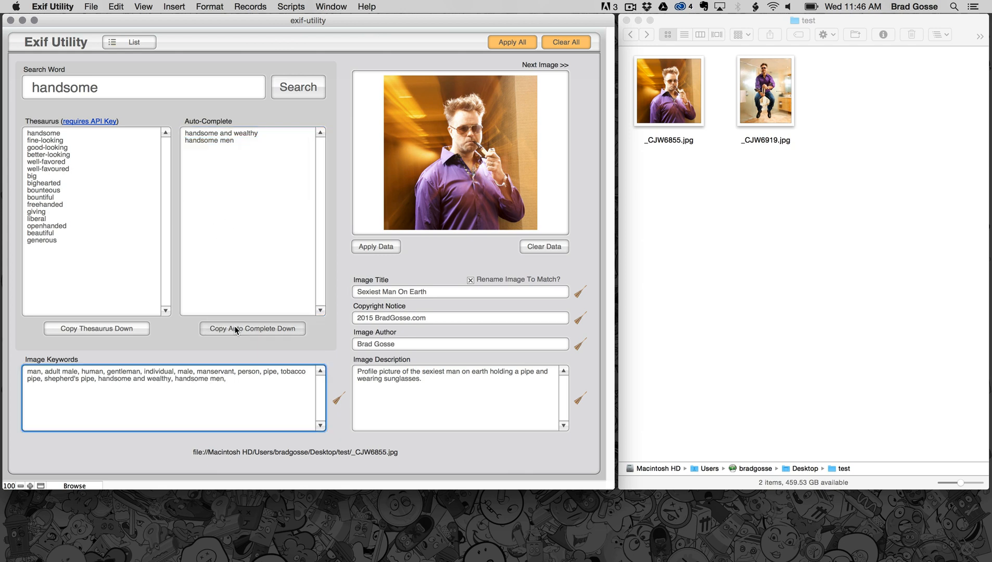
{"action": "left_click", "coordinate": [95, 330]}
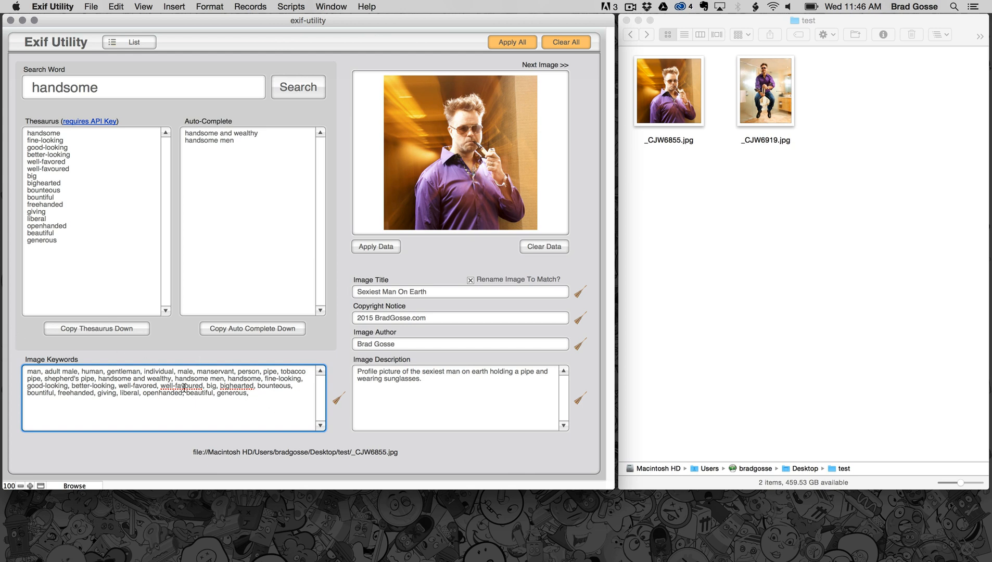
Replace the search word with "purple" and search for its keyword suggestions
{"action": "left_click", "coordinate": [118, 84]}
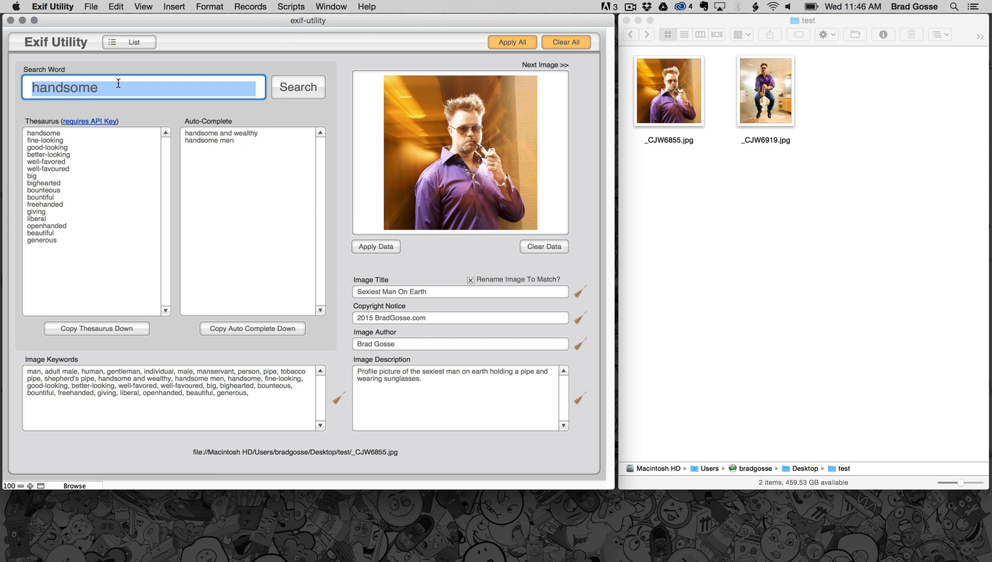
{"action": "type", "text": "purple"}
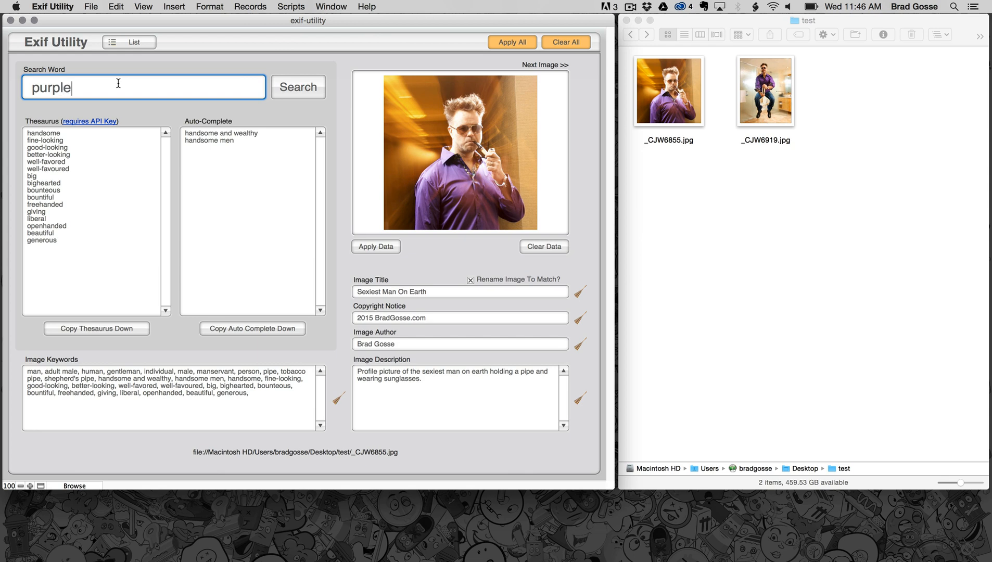
{"action": "left_click", "coordinate": [294, 87]}
Trim the thesaurus words to purple, violet, purplish, imperial, majestic, regal, royal, embellished and chromatic
{"action": "left_click", "coordinate": [119, 183]}
{"action": "scroll", "coordinate": [118, 183], "scroll_direction": "down", "scroll_amount": 5}
{"action": "scroll", "coordinate": [119, 183], "scroll_direction": "up", "scroll_amount": 5}
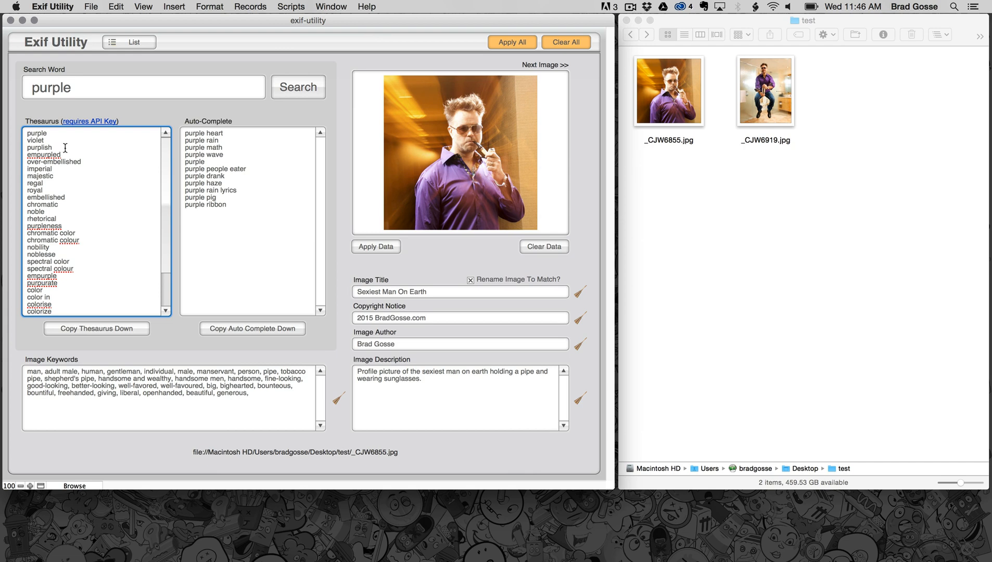
{"action": "left_click_drag", "start_coordinate": [73, 149], "coordinate": [91, 163]}
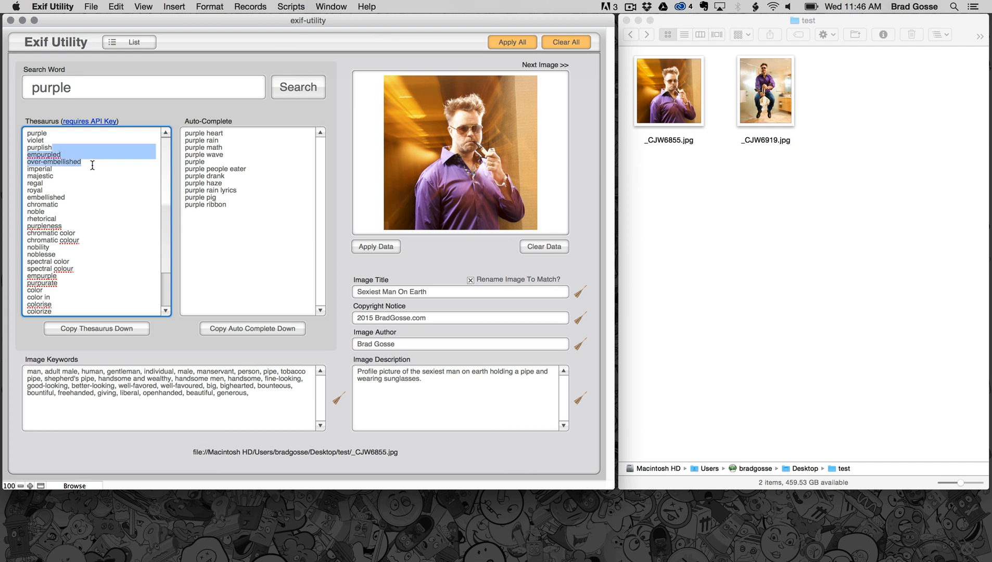
{"action": "key", "text": "BackSpace"}
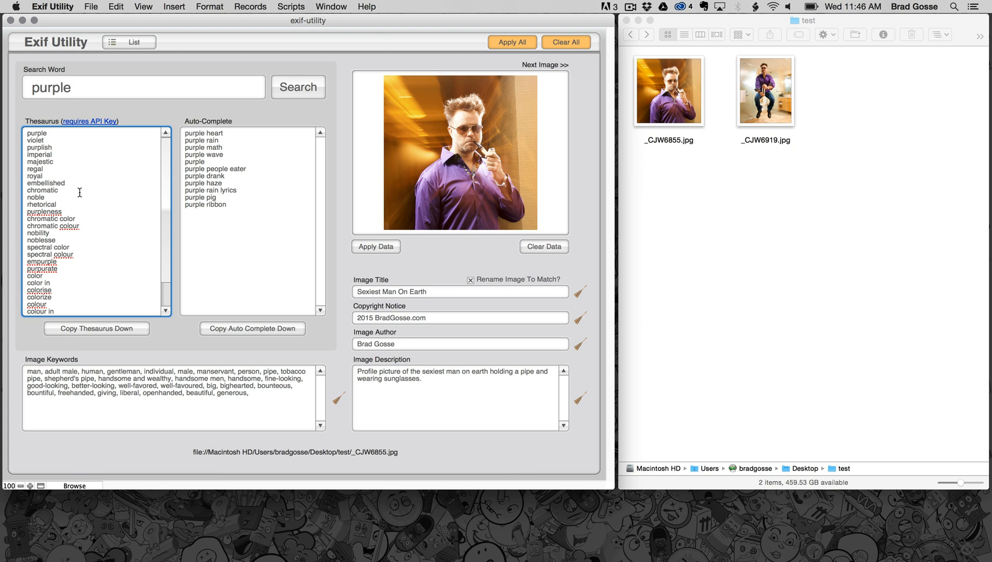
{"action": "left_click_drag", "start_coordinate": [73, 192], "coordinate": [70, 316]}
{"action": "key", "text": "BackSpace"}
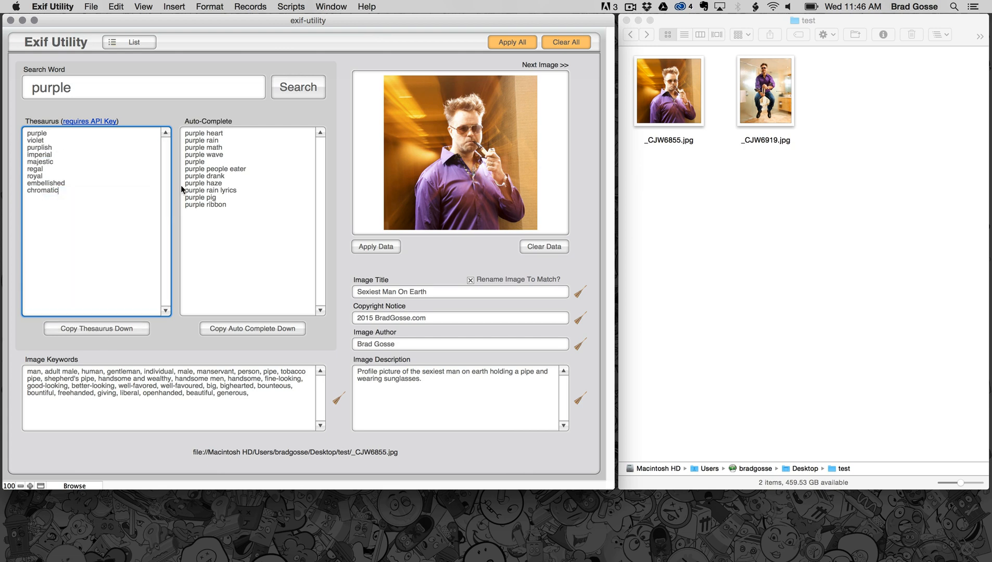
Copy the thesaurus words into the image keywords, and from the auto-complete phrases keep and copy only "purple haze"
{"action": "left_click", "coordinate": [97, 326]}
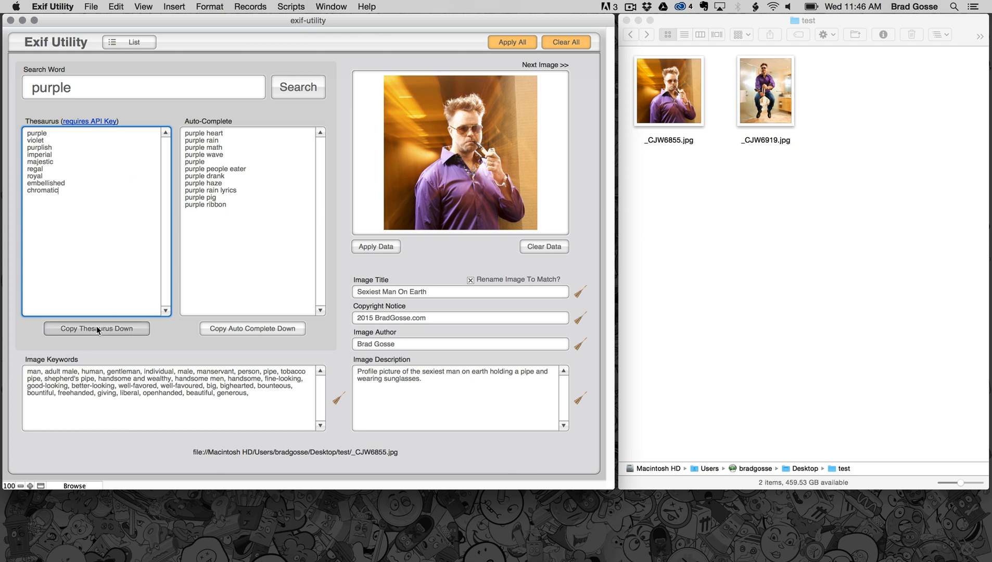
{"action": "left_click", "coordinate": [239, 131]}
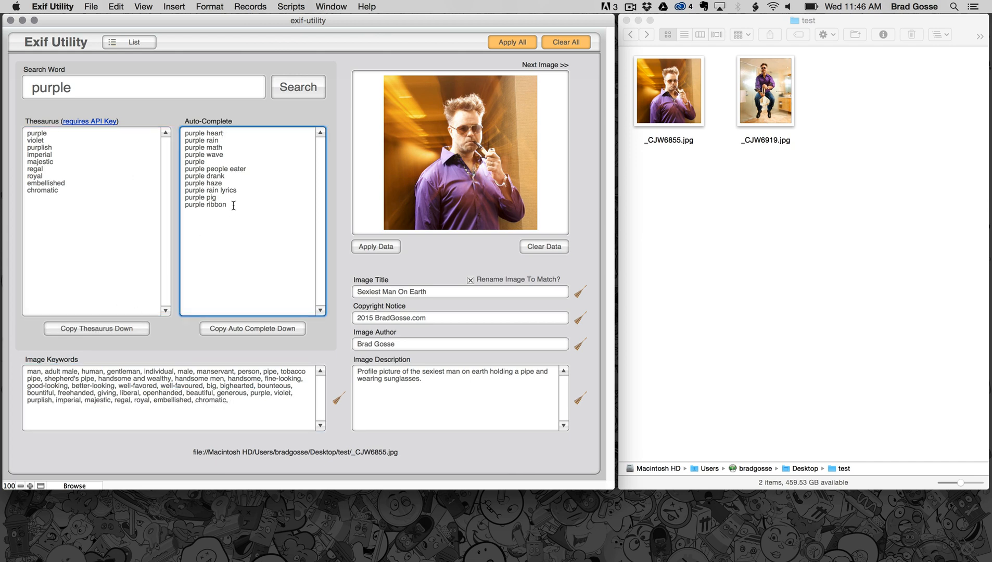
{"action": "left_click_drag", "start_coordinate": [232, 177], "coordinate": [163, 127]}
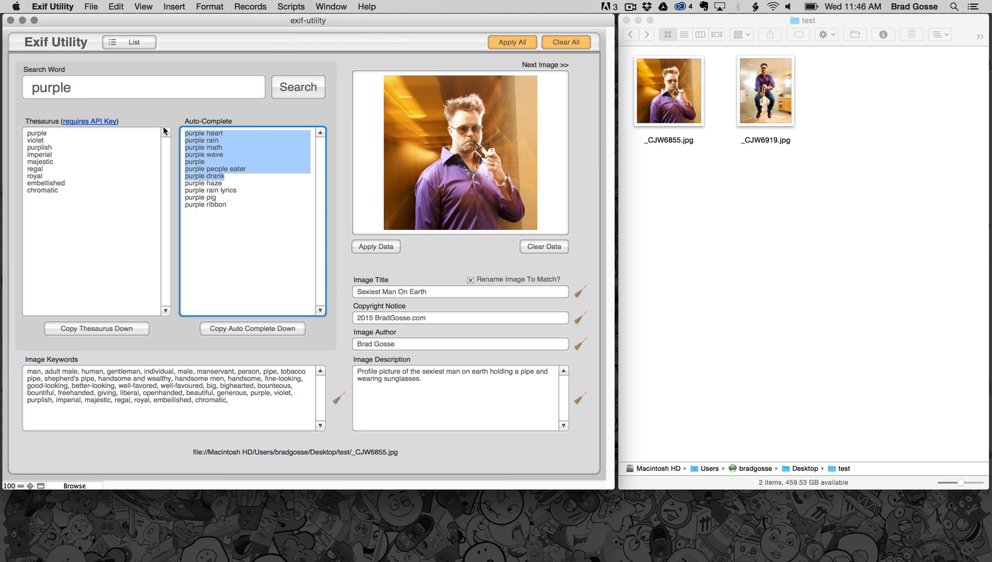
{"action": "key", "text": "BackSpace"}
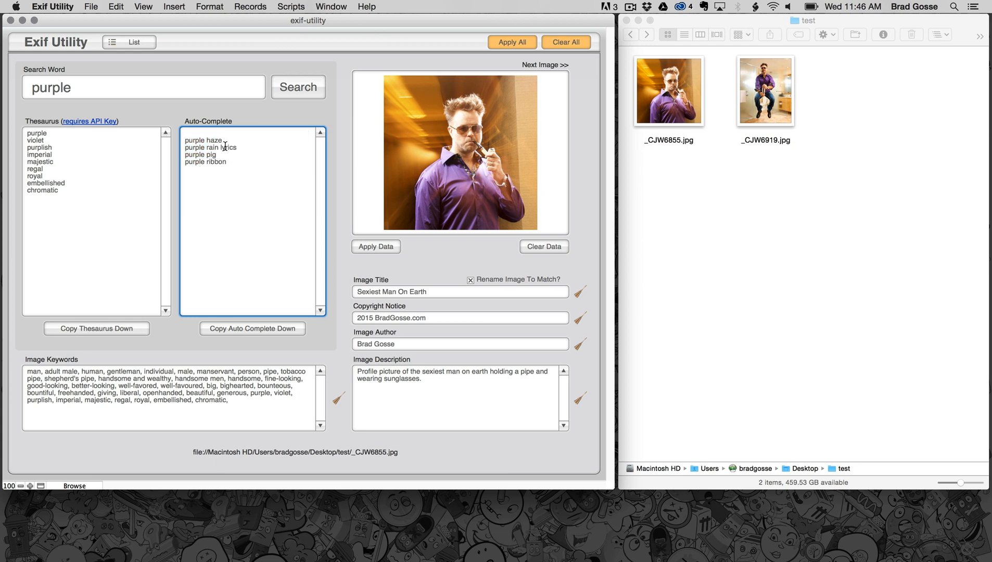
{"action": "key", "text": "Delete"}
{"action": "left_click_drag", "start_coordinate": [234, 136], "coordinate": [239, 177]}
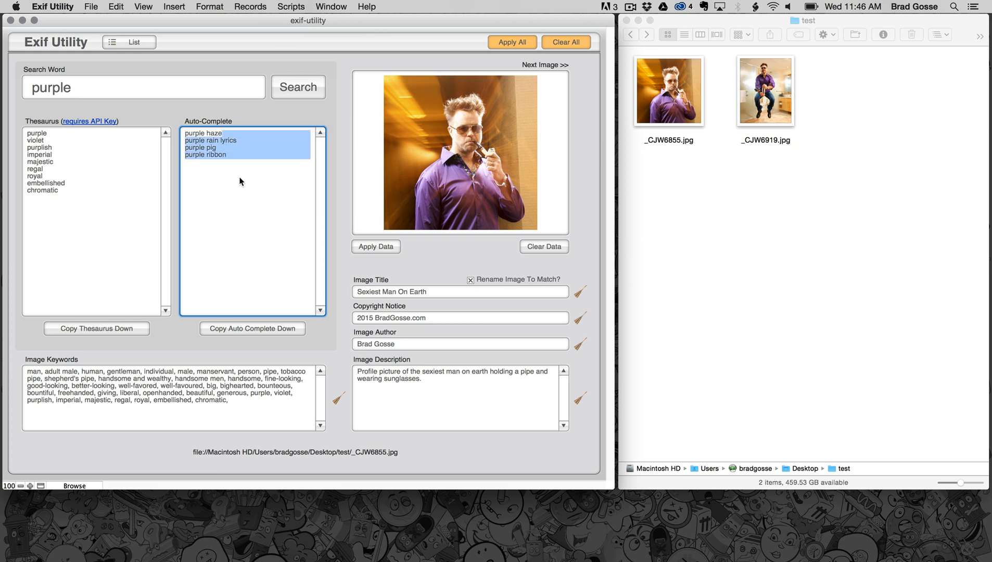
{"action": "key", "text": "BackSpace"}
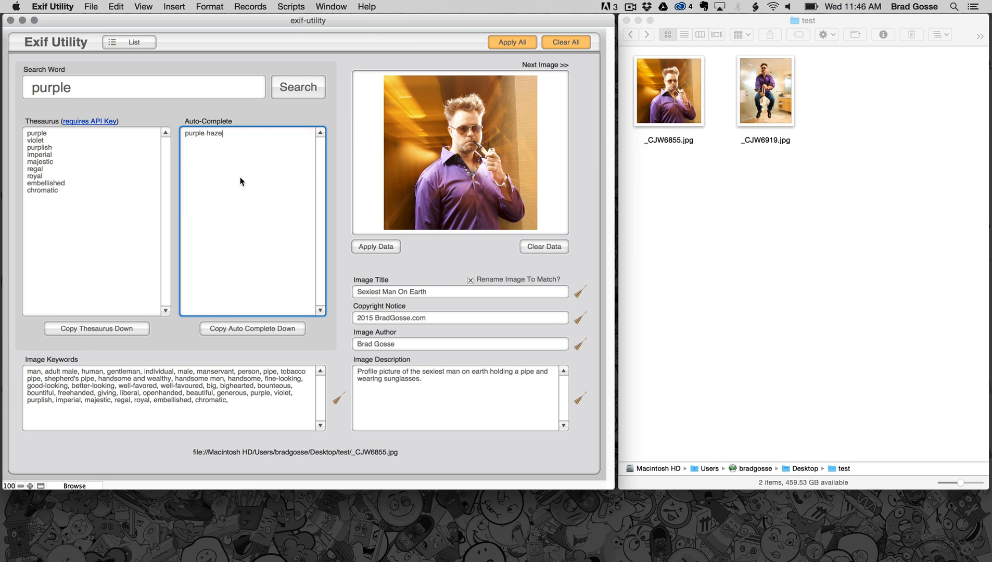
{"action": "left_click", "coordinate": [254, 328]}
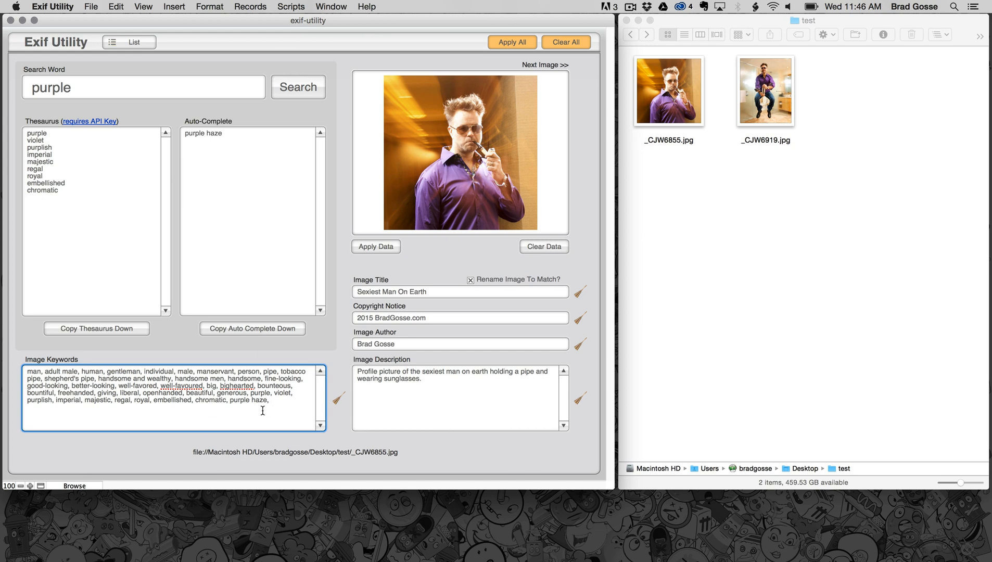
Apply the entered metadata to the current photo and switch to the test folder in Finder
{"action": "left_click", "coordinate": [377, 251]}
{"action": "left_click", "coordinate": [377, 251]}
{"action": "left_click", "coordinate": [844, 258]}
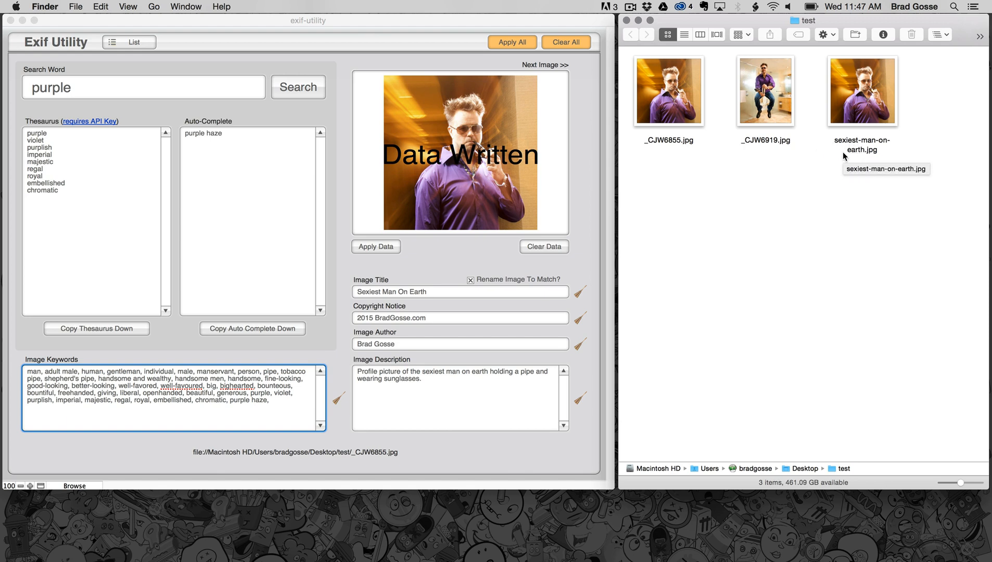
Open the file info of _CJW6855.jpg and sexiest-man-on-earth.jpg to compare their embedded metadata
{"action": "left_click", "coordinate": [675, 97]}
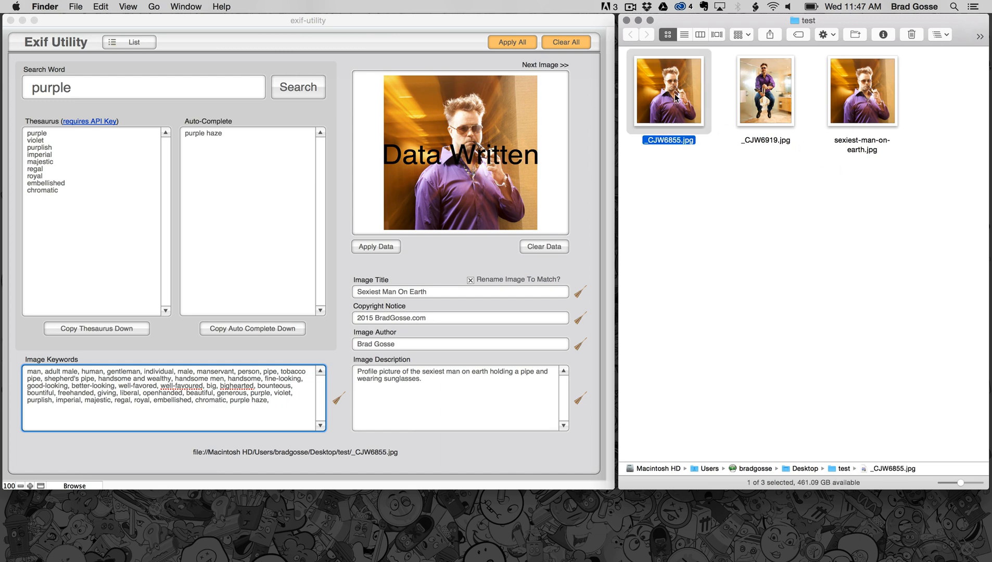
{"action": "key", "text": "super+i"}
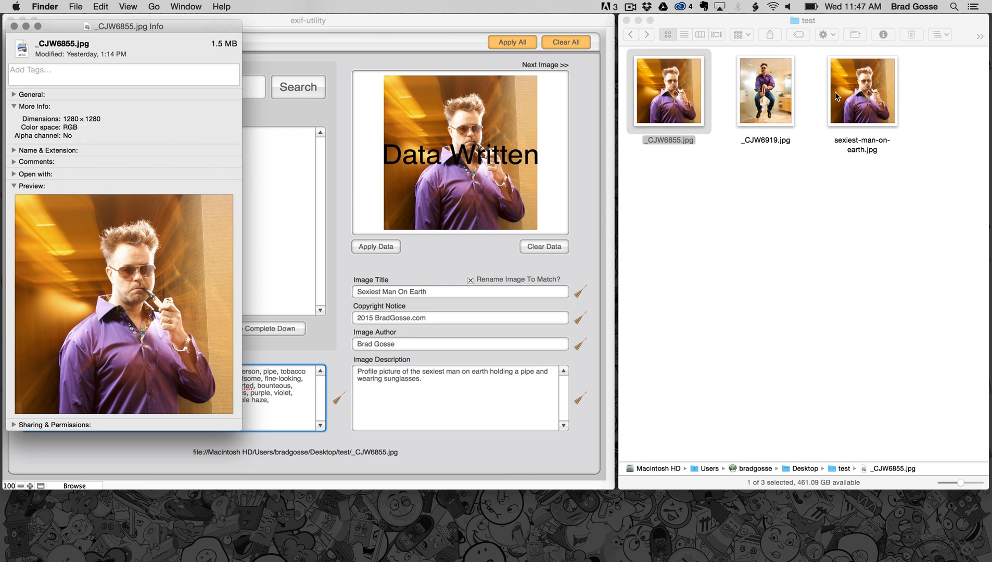
{"action": "left_click", "coordinate": [849, 84]}
{"action": "key", "text": "super+i"}
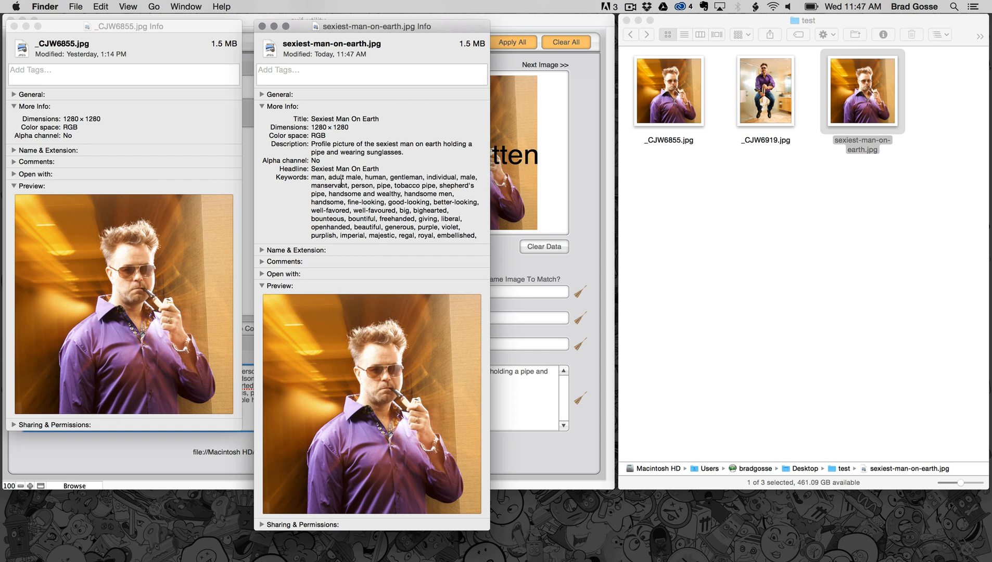
Search Spotlight for the keyword "manservant" from the file info, preview sexiest-man-on-earth.jpg in the results, and close the search
{"action": "double_click", "coordinate": [325, 186]}
{"action": "left_click", "coordinate": [955, 6]}
{"action": "key", "text": "super+v"}
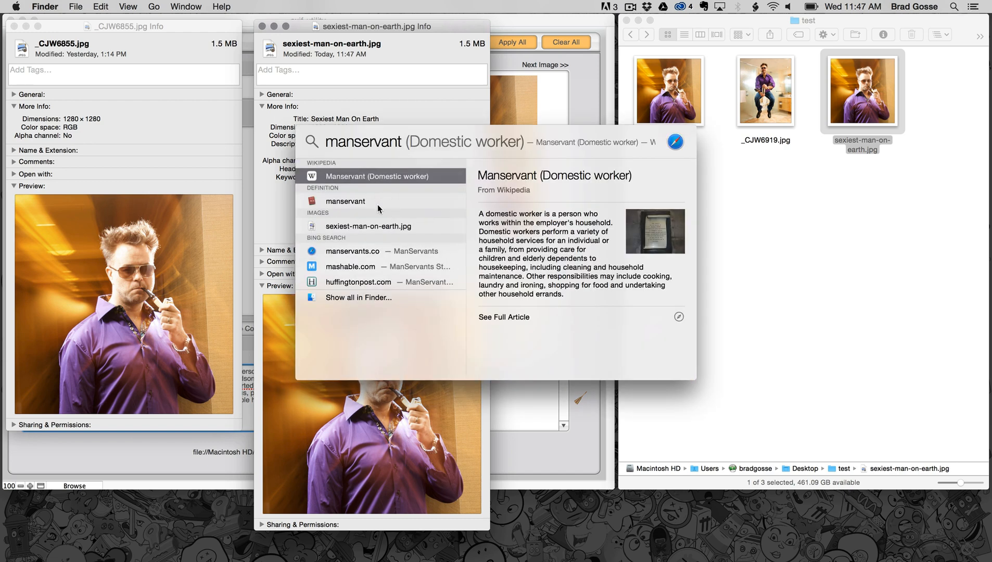
{"action": "left_click", "coordinate": [367, 228]}
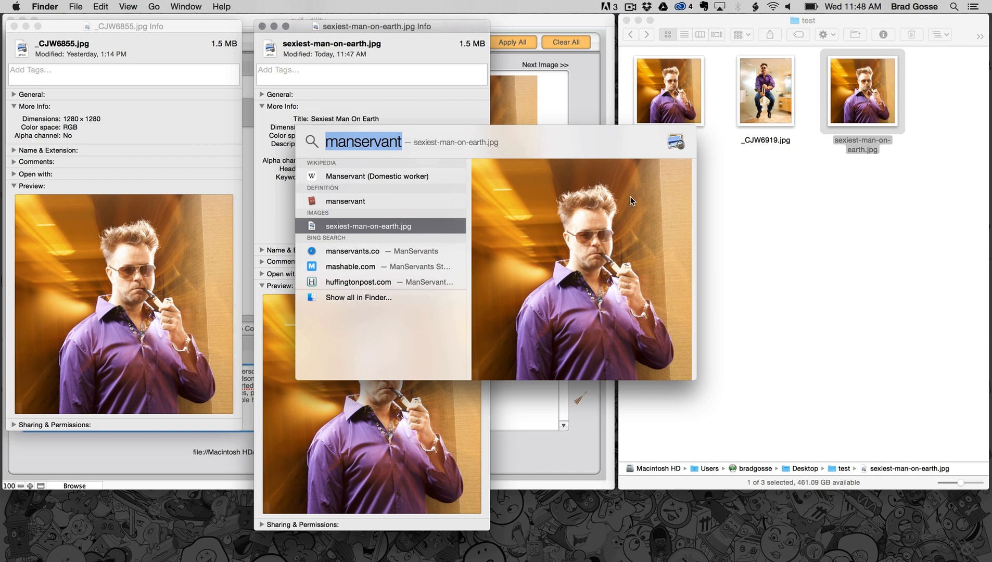
{"action": "key", "text": "Escape"}
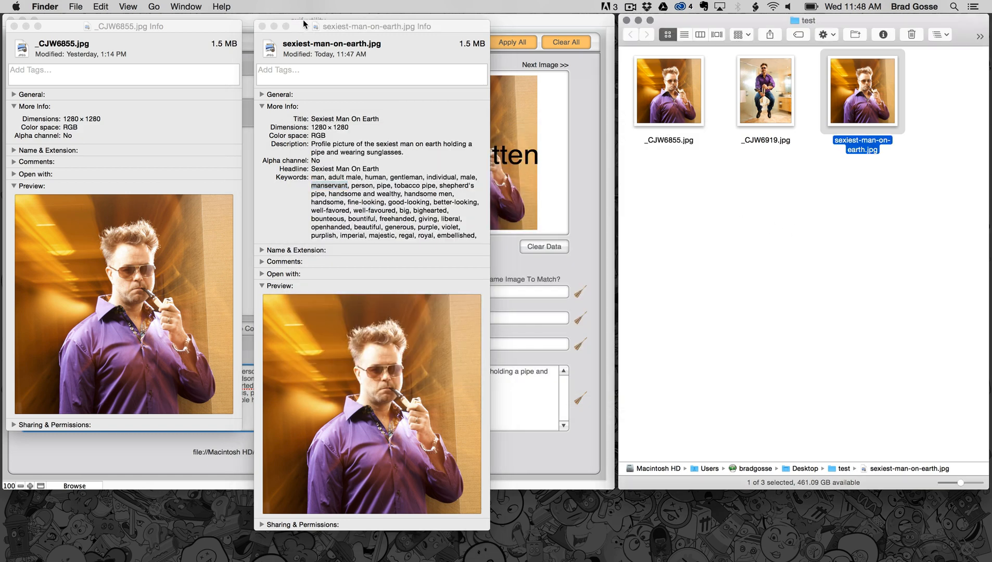
Close both file info windows and switch back to Exif Utility
{"action": "left_click", "coordinate": [262, 26]}
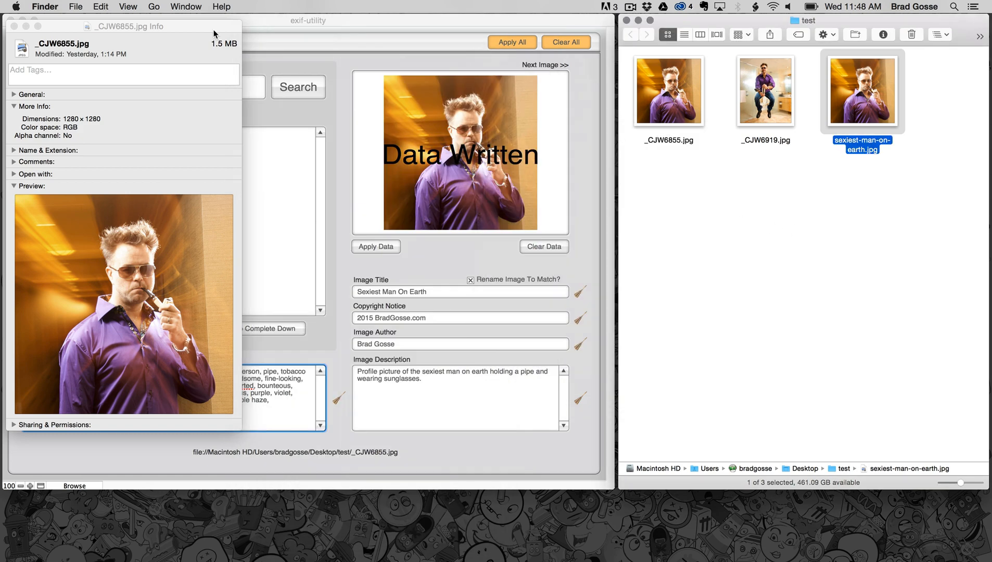
{"action": "left_click", "coordinate": [14, 26]}
{"action": "left_click", "coordinate": [170, 23]}
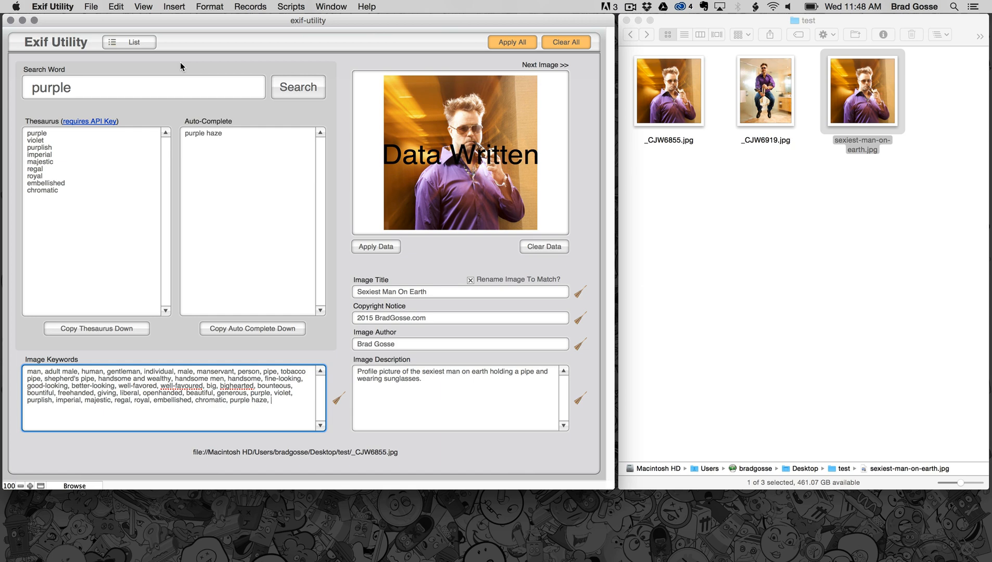
Examine the title and keywords fields of the second photo in the list view, and return to the main view
{"action": "left_click", "coordinate": [120, 38]}
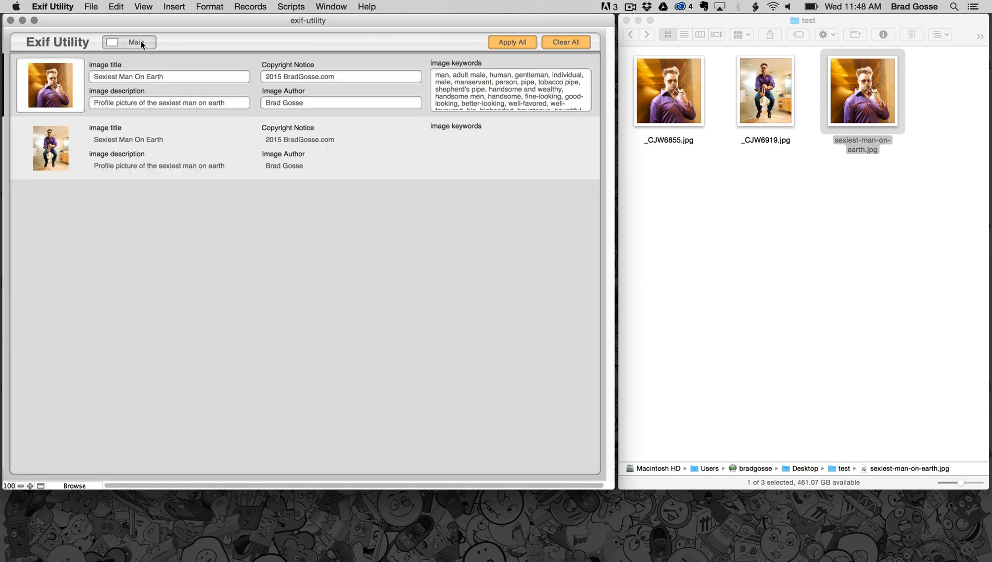
{"action": "left_click", "coordinate": [111, 139]}
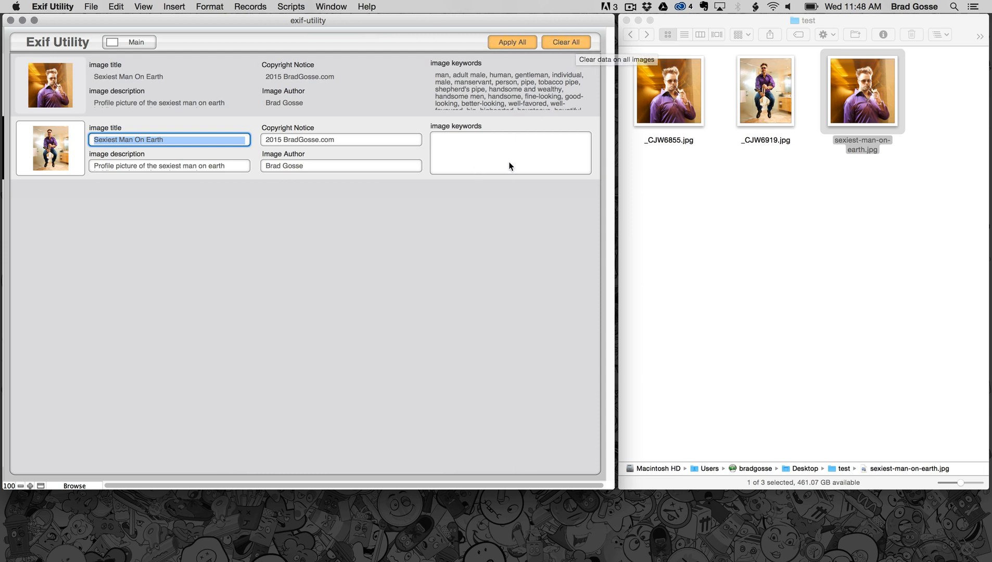
{"action": "left_click", "coordinate": [561, 149]}
{"action": "left_click", "coordinate": [141, 41]}
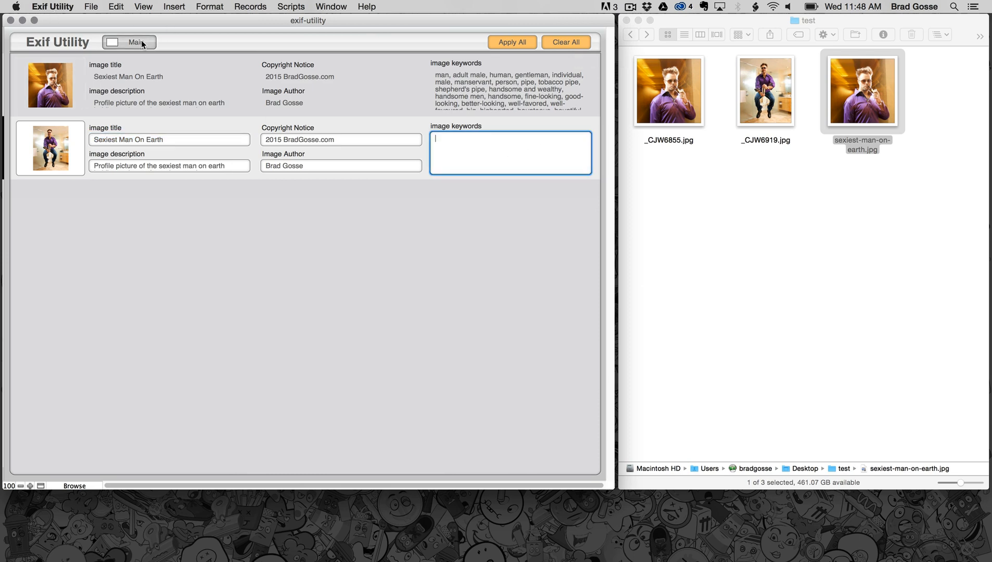